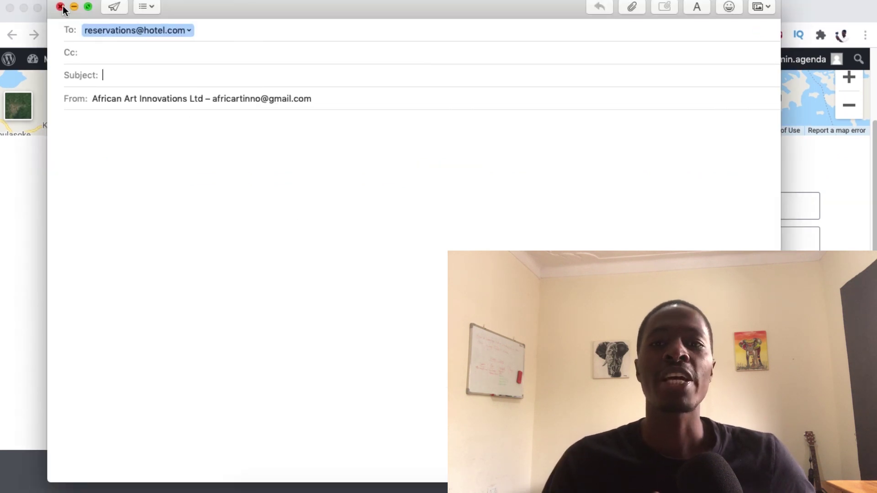
Close the leftover test mail windows and discard their unsent drafts.
click(61, 6)
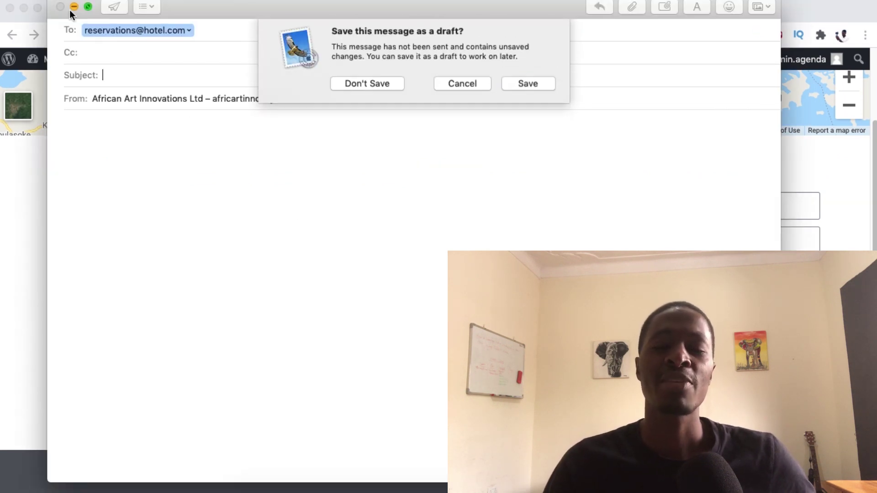
click(363, 85)
scroll(387, 338, down, 6)
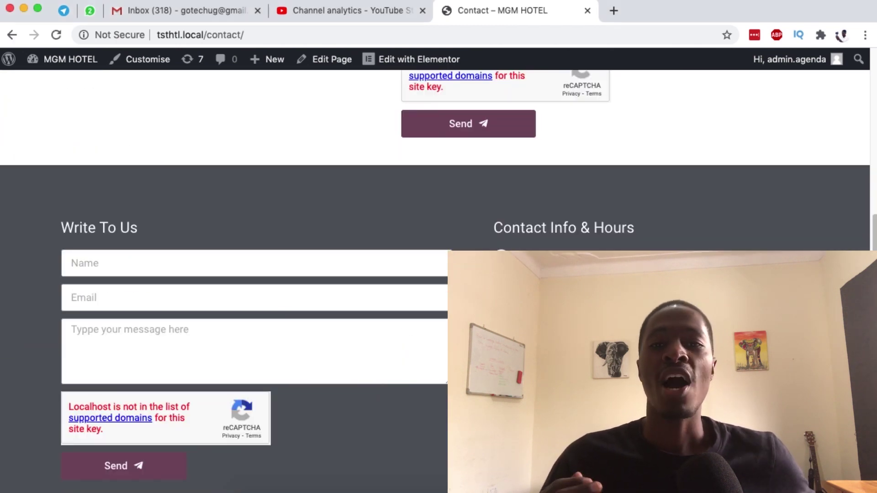
click(548, 297)
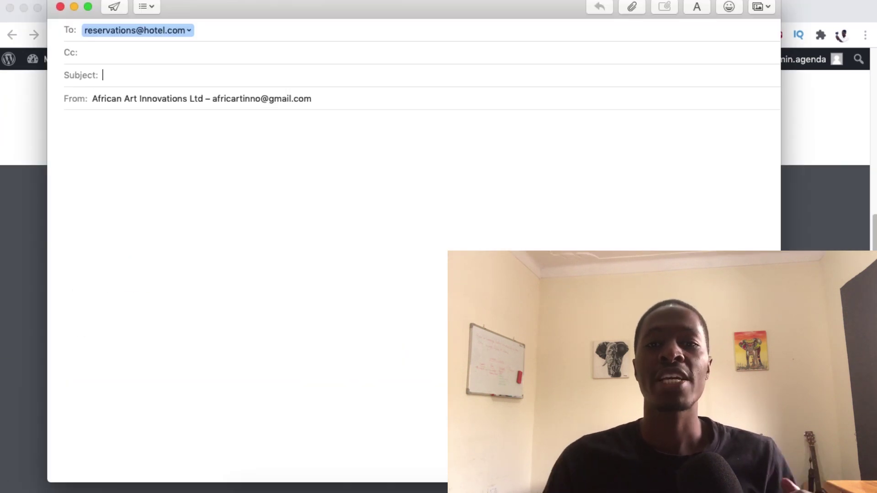
click(60, 6)
click(366, 89)
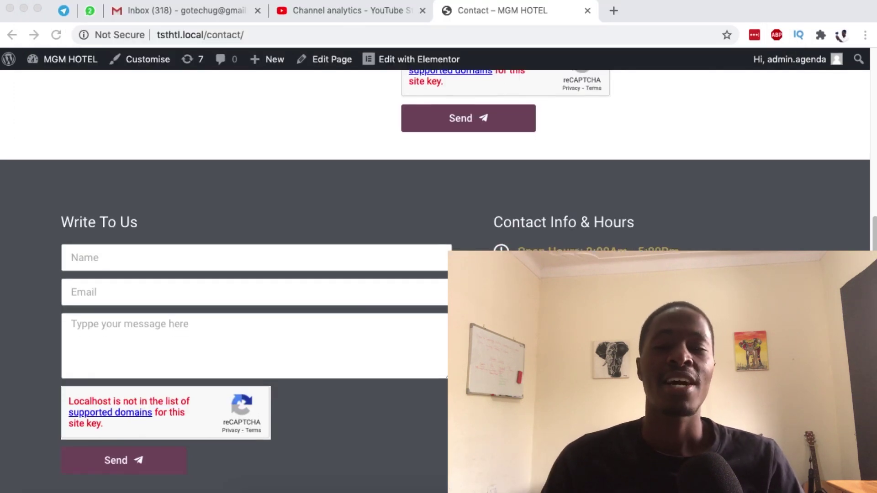
Select the <a href="mailto part of the Tryit example code.
scroll(229, 274, up, 5)
scroll(439, 247, up, 5)
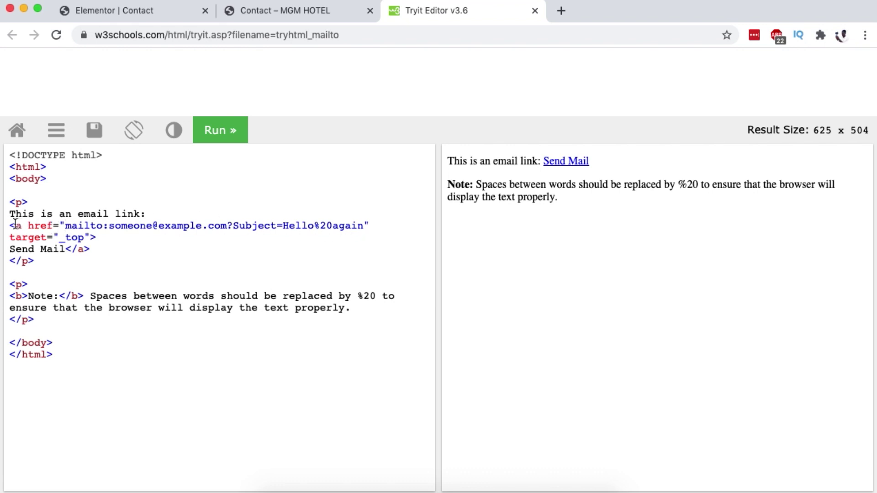
drag(11, 225, 95, 225)
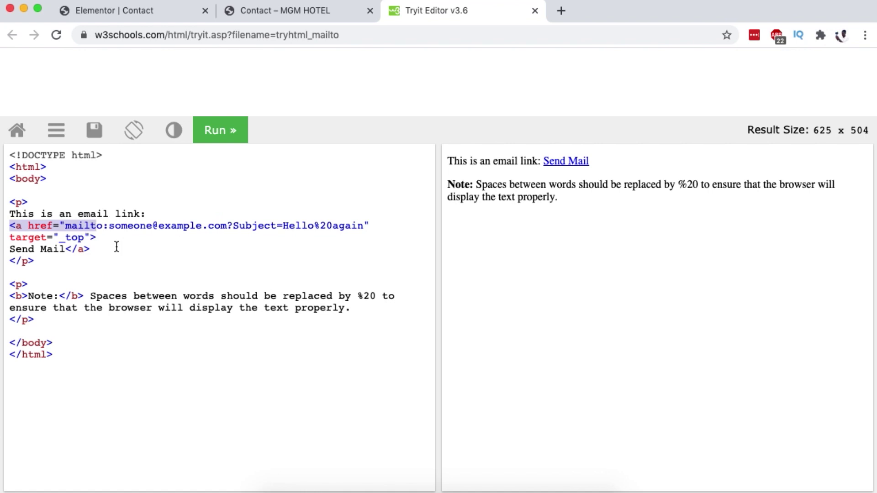
Return to the Contact page in Elementor and open the contact info text block.
click(142, 16)
scroll(344, 106, down, 3)
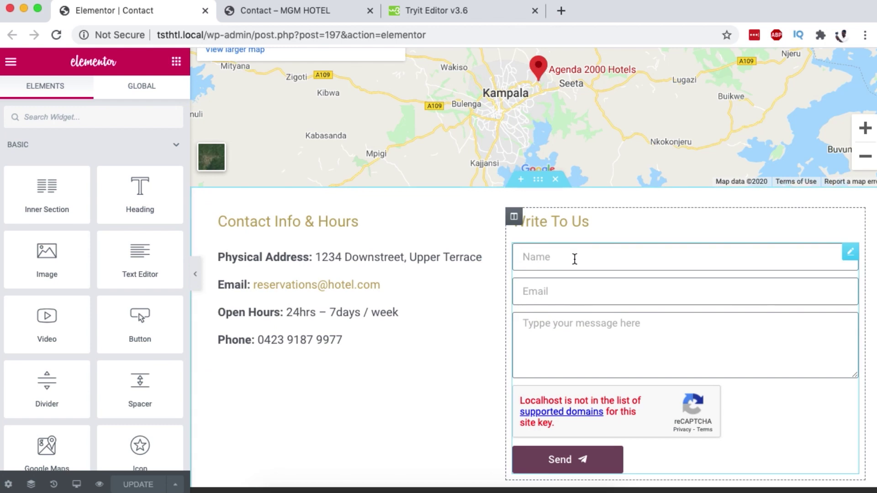
scroll(399, 229, down, 1)
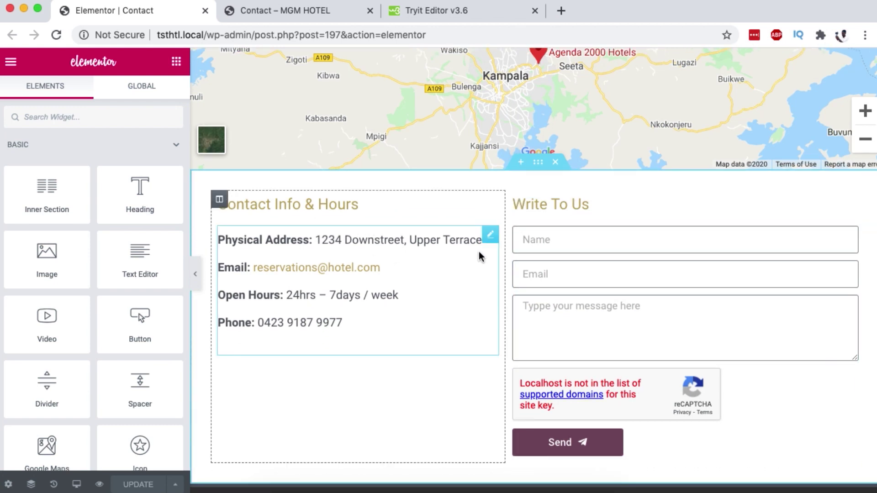
click(489, 237)
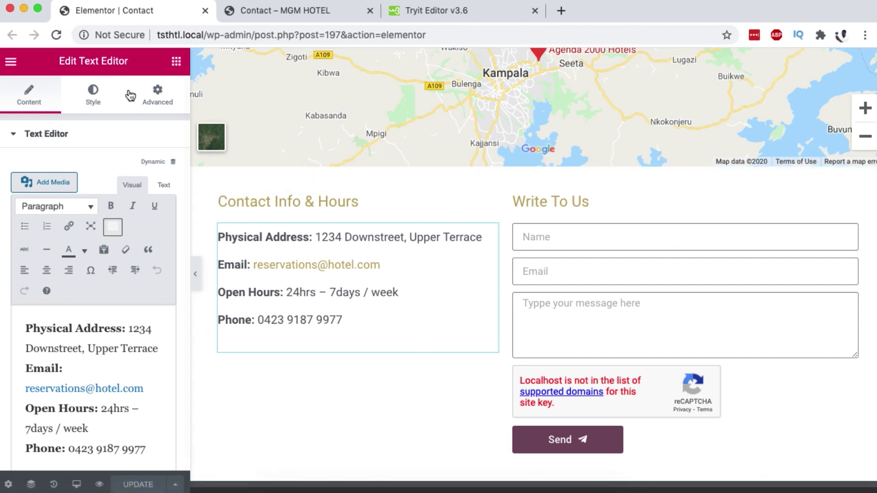
Search widgets for "text" and place a Text Editor widget below the Phone line.
click(176, 60)
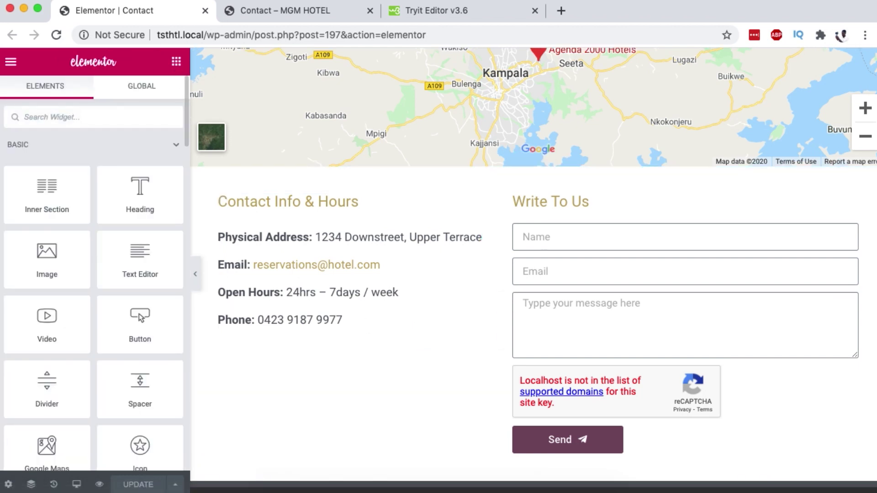
text(te)
key(BackSpace)
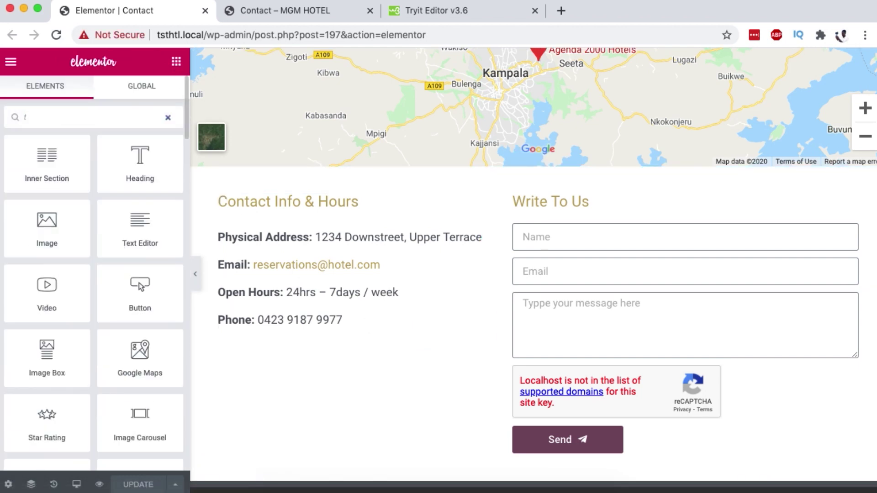
text(ext)
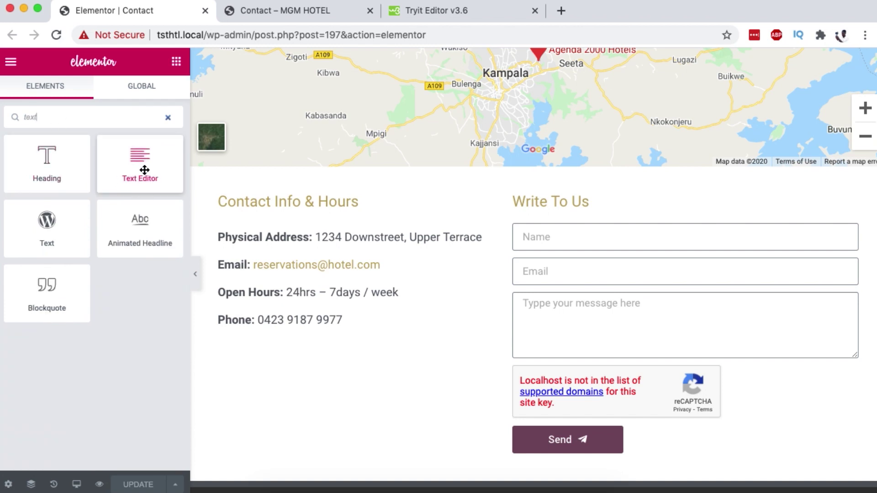
drag(143, 170, 430, 399)
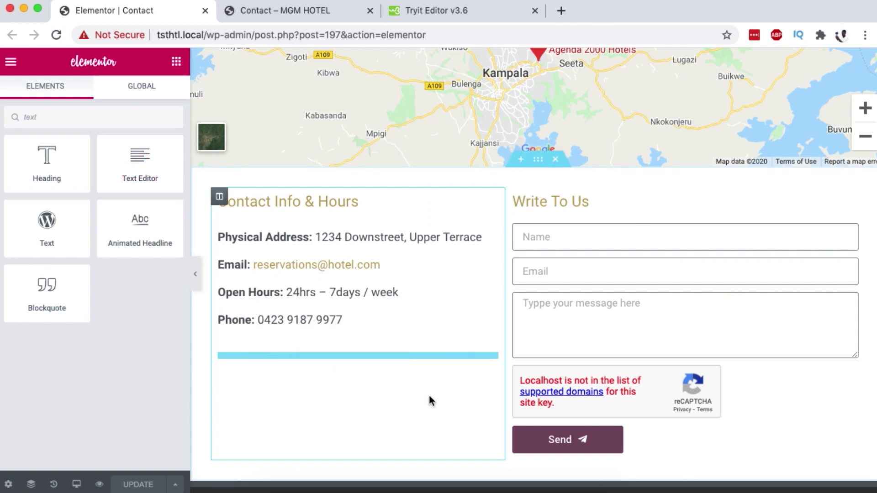
After the Lorem ipsum paragraph, add an 'Email:' line with a sample address and select the address.
click(343, 361)
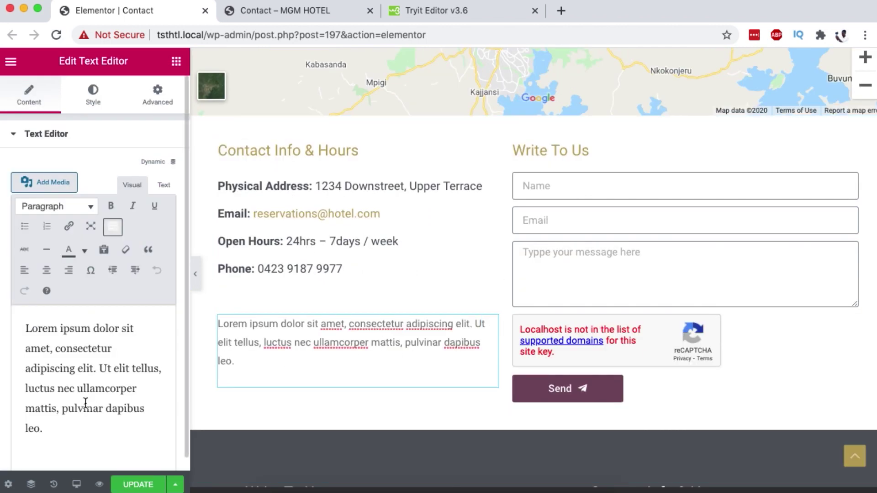
click(86, 394)
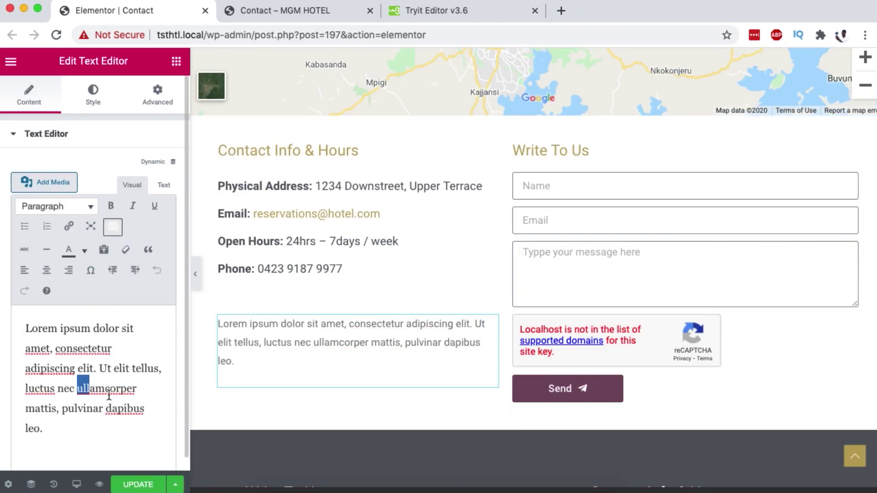
click(52, 432)
key(Return)
text(E)
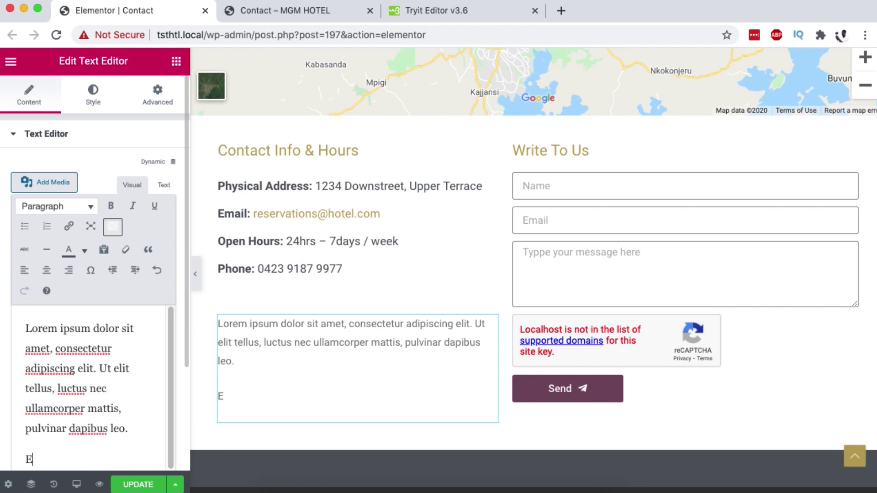
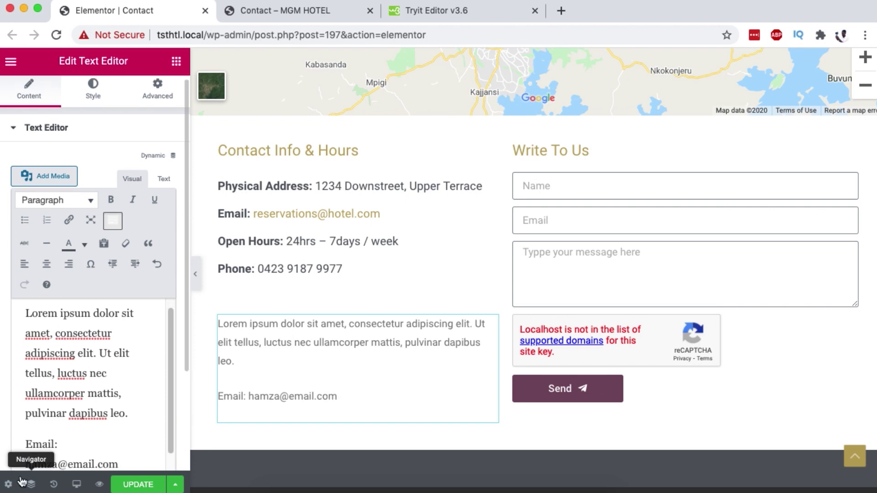
scroll(134, 402, down, 1)
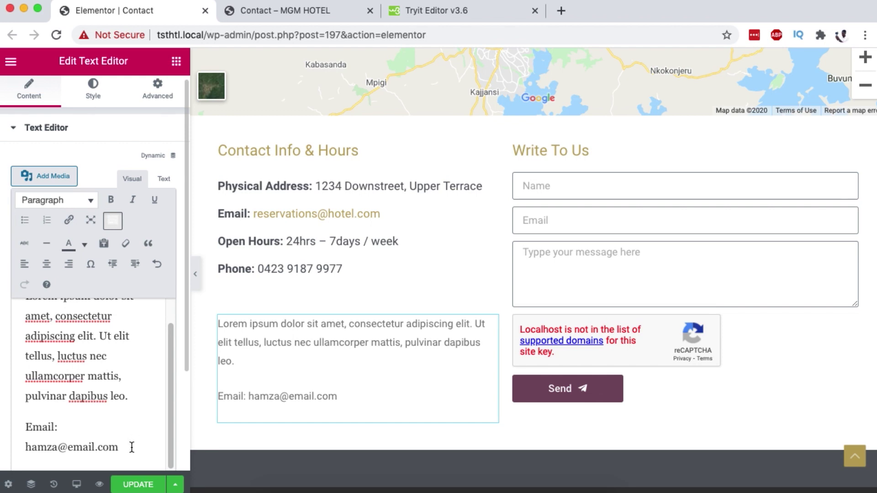
drag(132, 447, 4, 436)
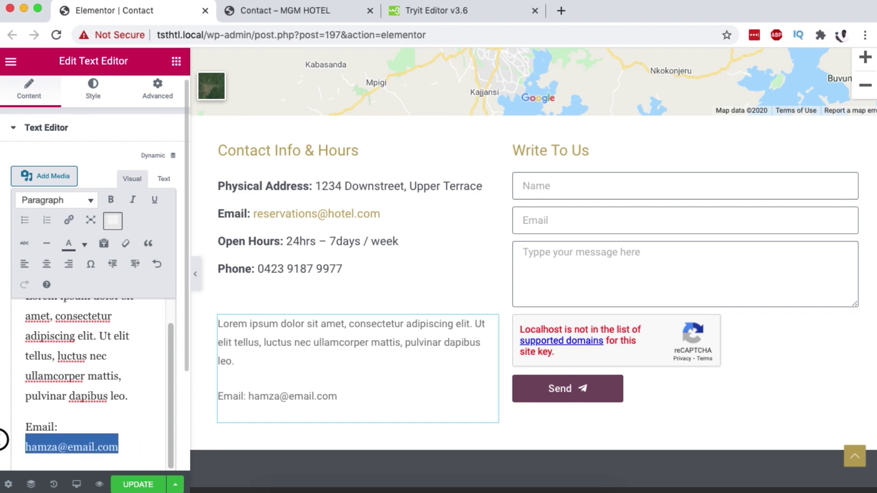
Make the selected address a mailto link, update the page, and view the preview.
click(69, 222)
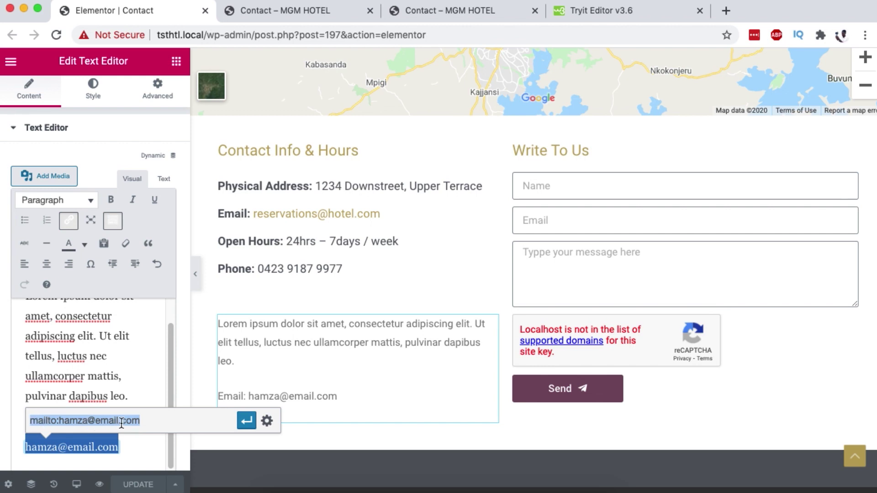
click(246, 419)
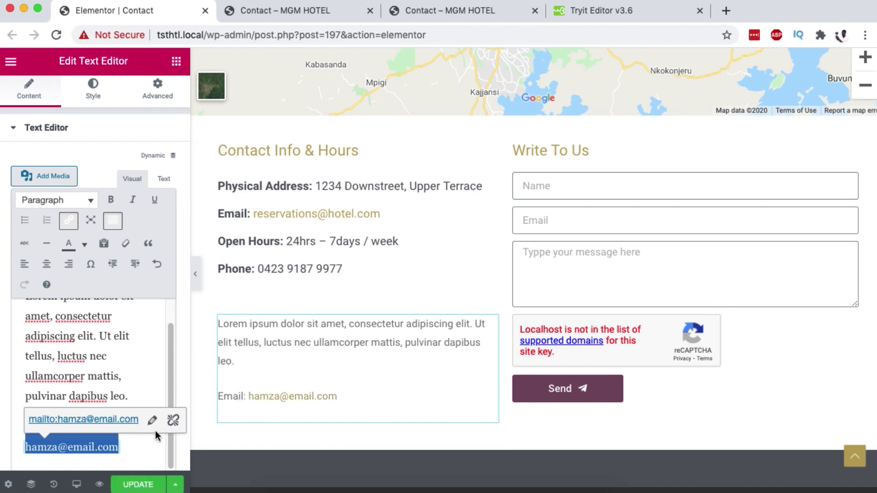
click(131, 486)
click(99, 484)
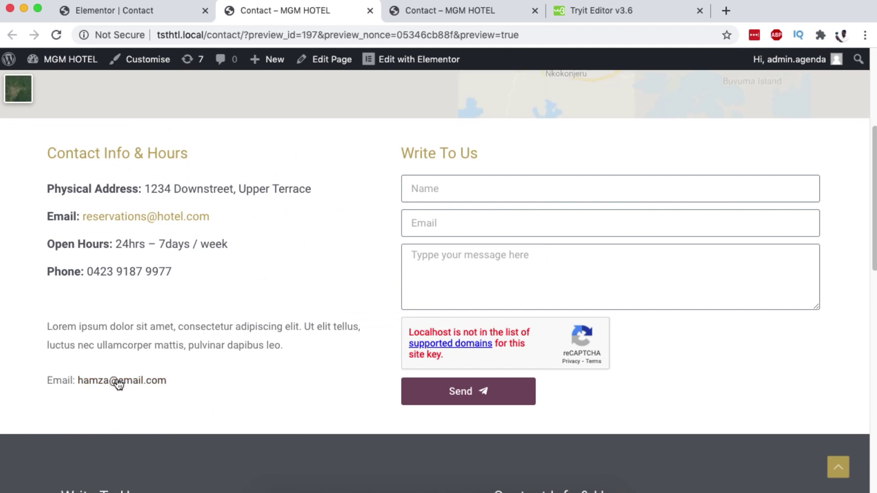
Click the new email link in the preview to check that a Mail draft opens.
click(109, 382)
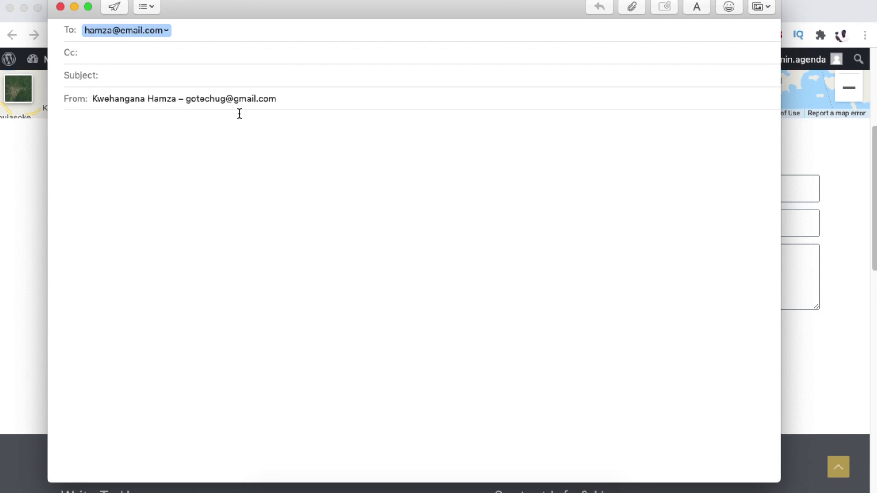
click(101, 132)
Close the test mail and duplicate the reservations email icon box.
click(60, 7)
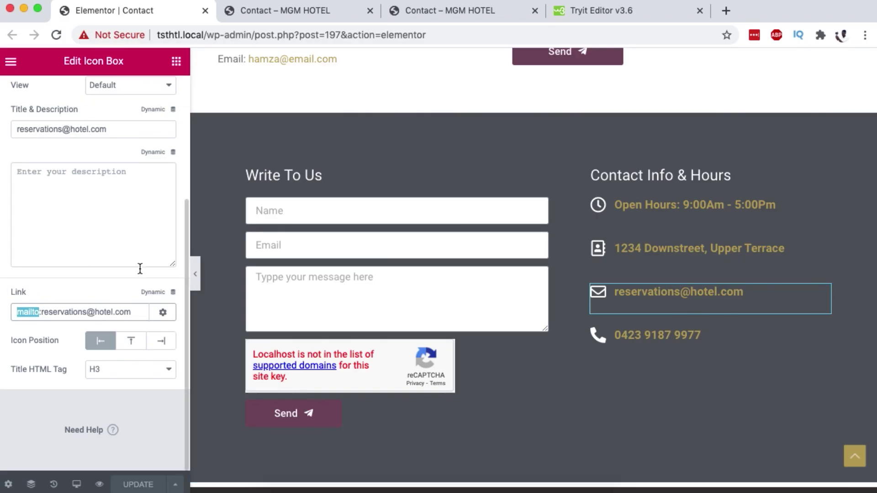
scroll(139, 268, up, 3)
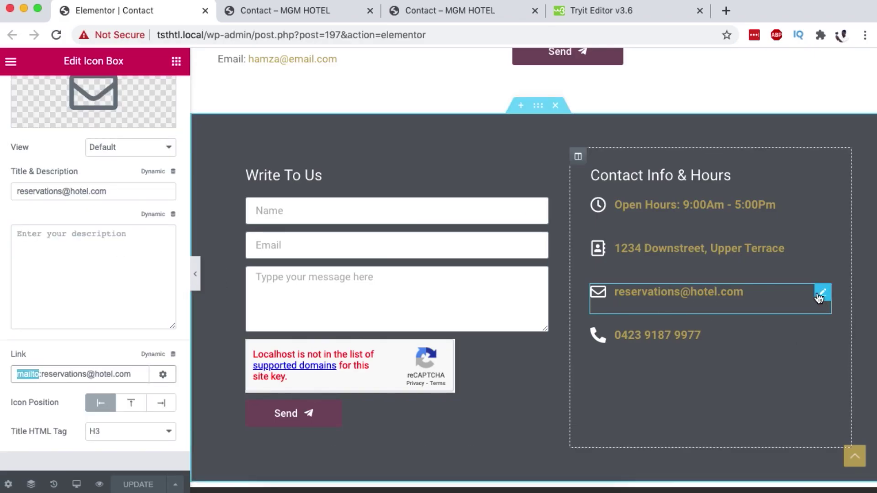
right_click(820, 293)
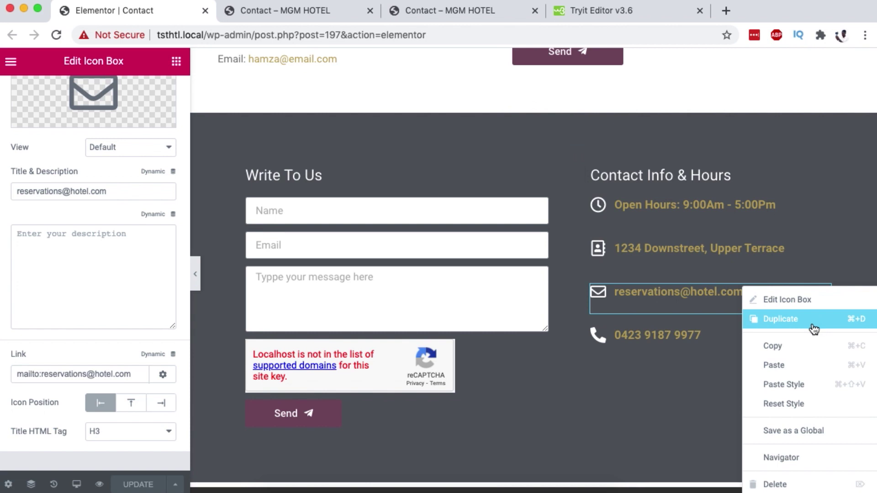
click(794, 330)
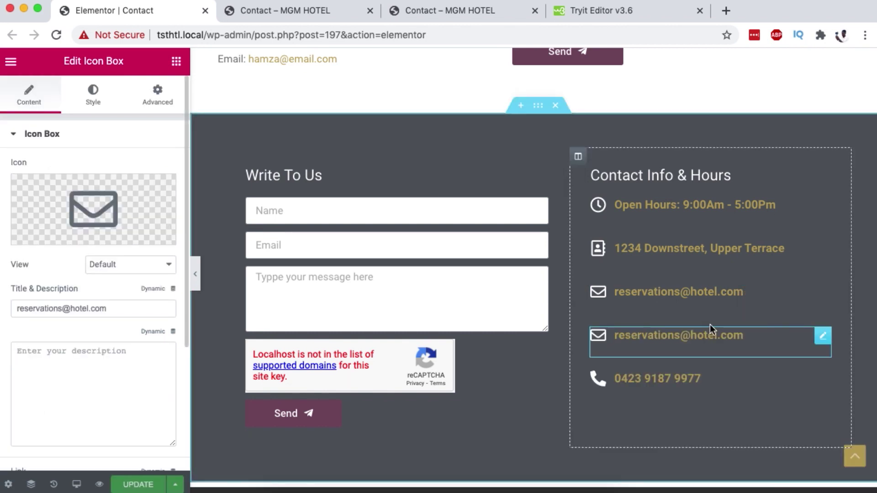
Retitle the duplicate with a second e-mail address and start editing its mailto link.
double_click(62, 309)
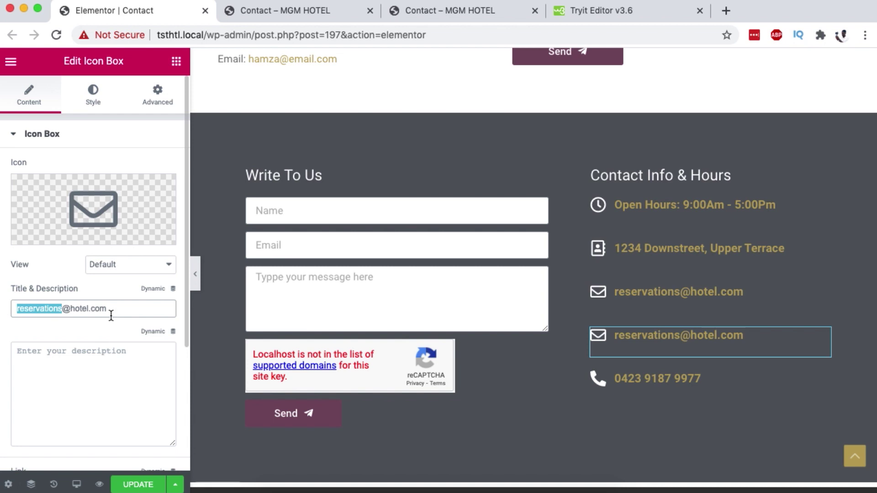
text(ham)
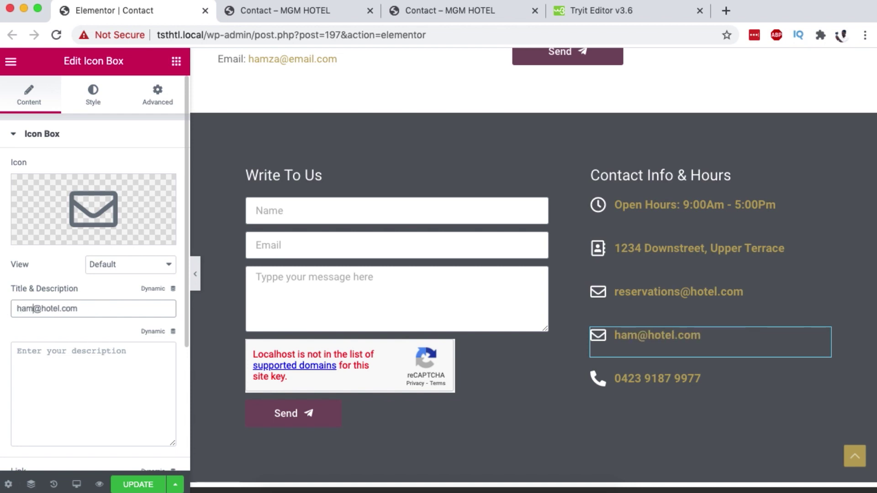
text(za)
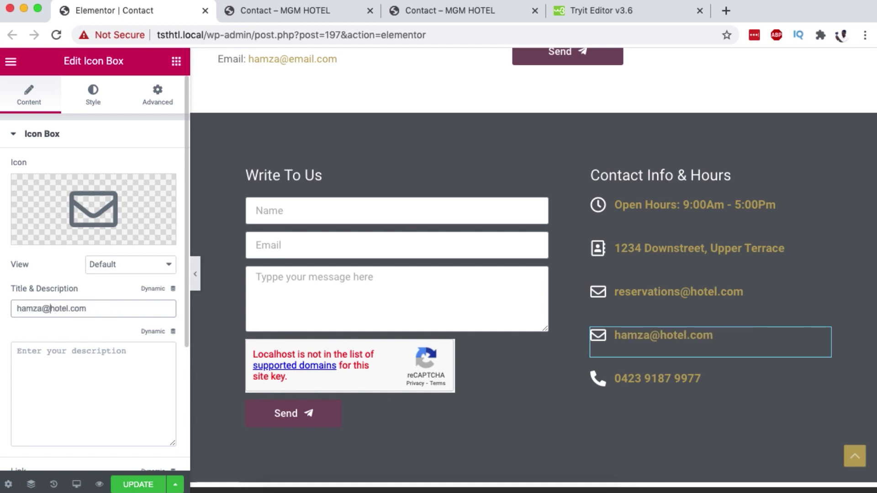
drag(52, 309, 67, 309)
text(email)
scroll(20, 390, down, 2)
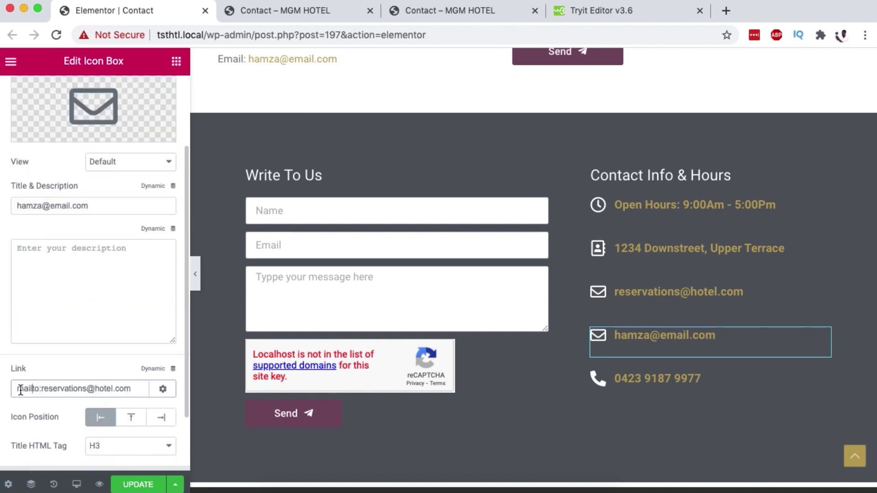
click(26, 384)
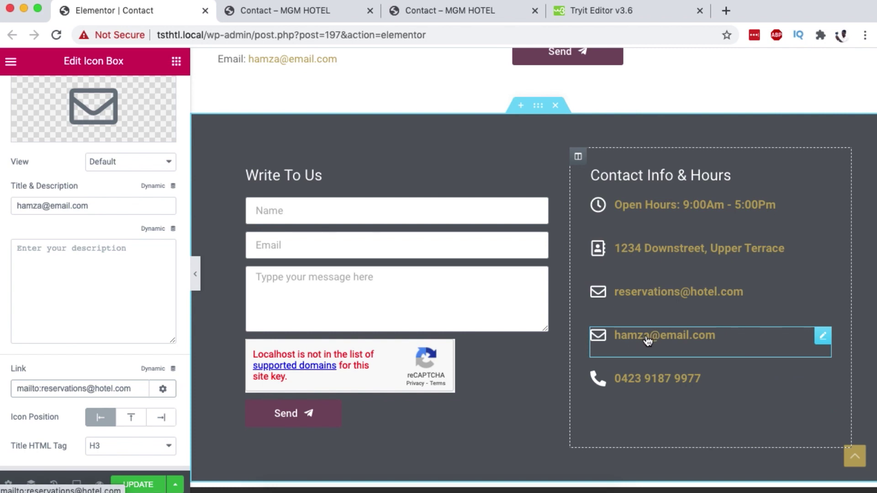
Review the mailto href in the Tryit example, then open the Contact – MGM HOTEL preview.
click(593, 10)
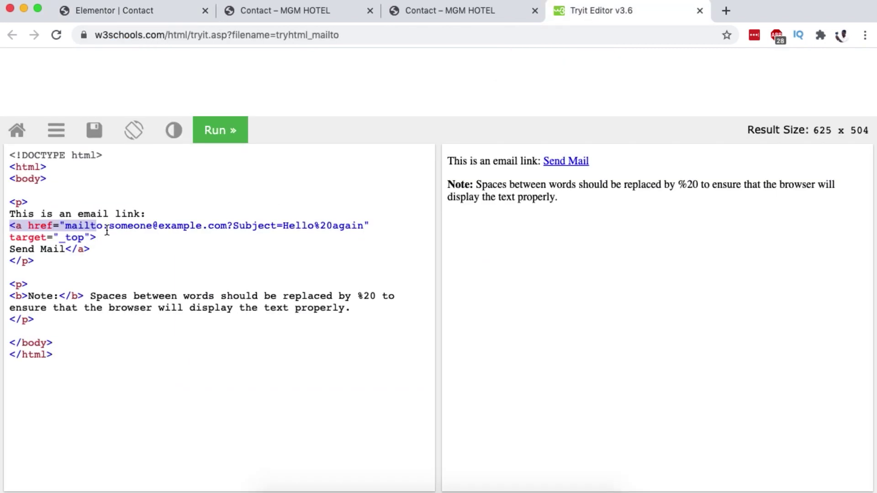
drag(29, 225, 97, 222)
key(ctrl+Tab)
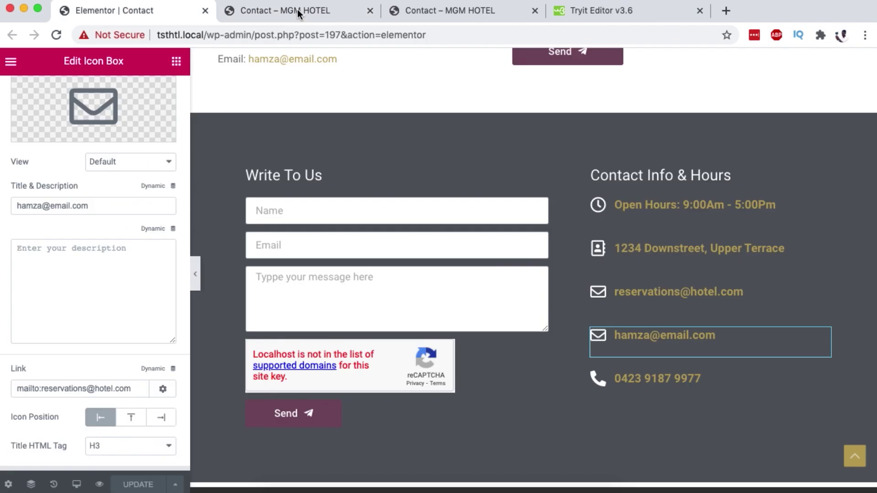
click(297, 13)
Test the second email link in the preview and discard the resulting mail draft.
scroll(473, 419, down, 10)
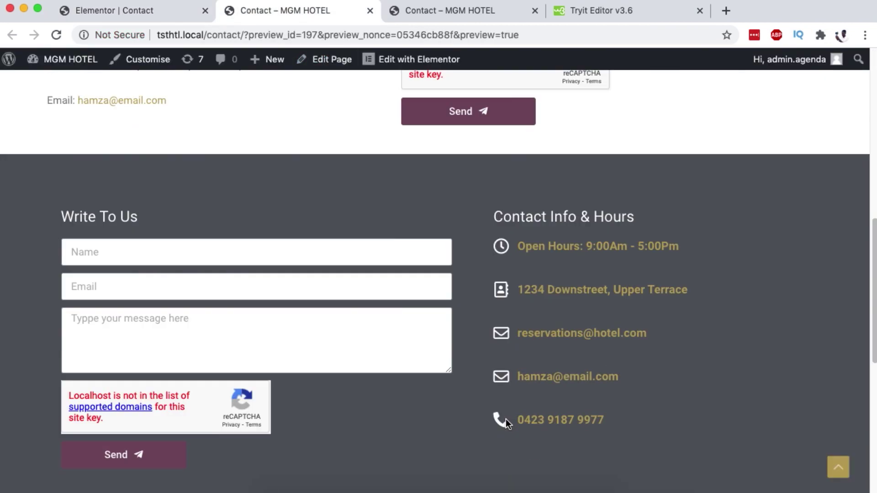
scroll(506, 417, up, 3)
scroll(505, 418, down, 3)
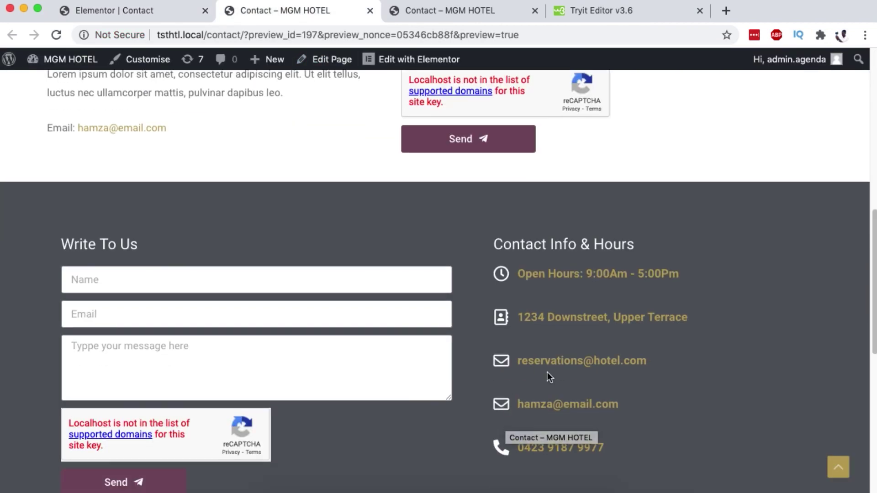
click(538, 403)
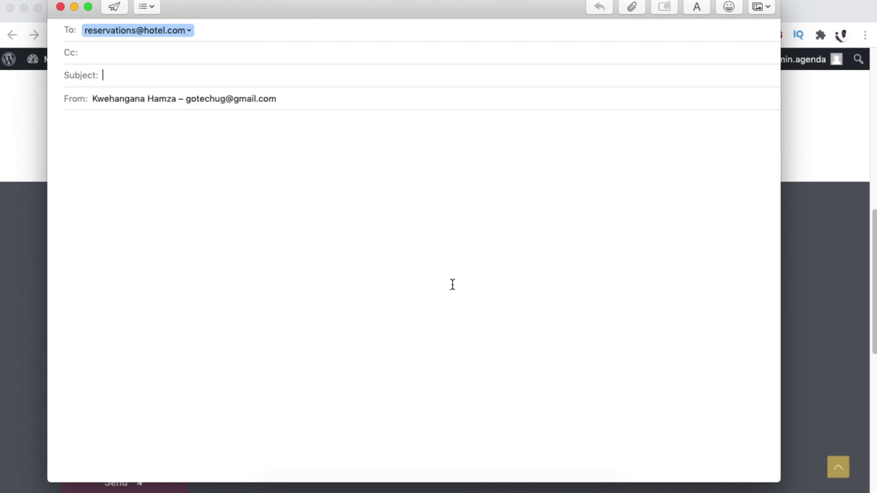
click(61, 7)
click(361, 88)
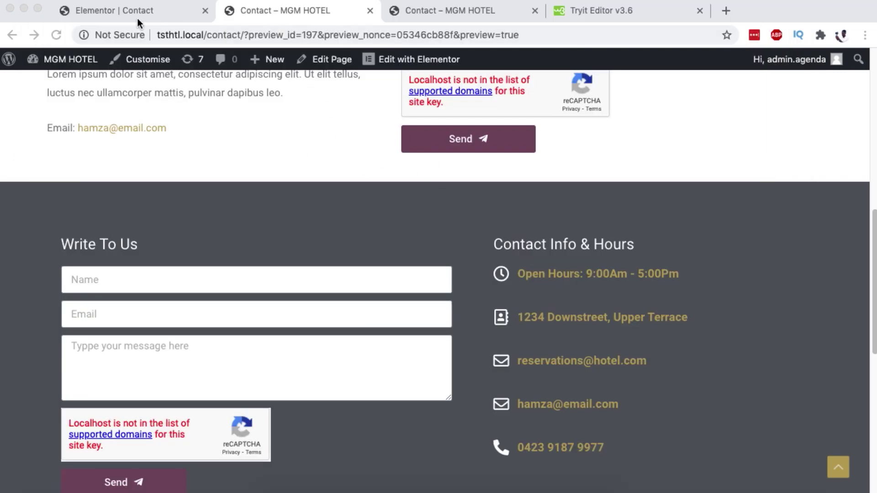
Test the header's Click To Send link on the live page, discard the draft, and open the dashboard.
click(138, 12)
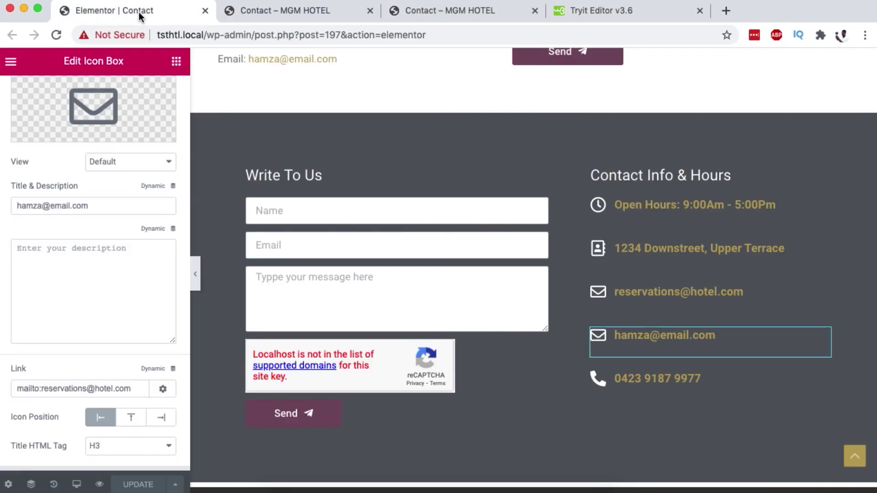
click(467, 13)
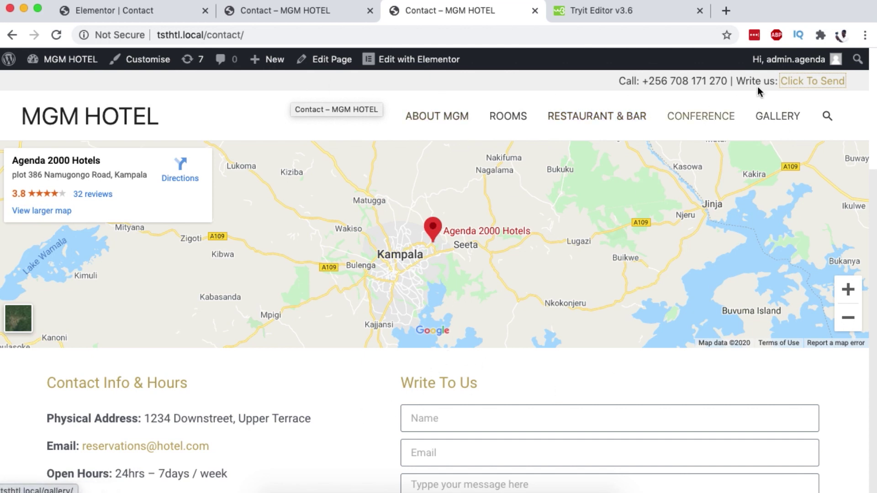
click(812, 84)
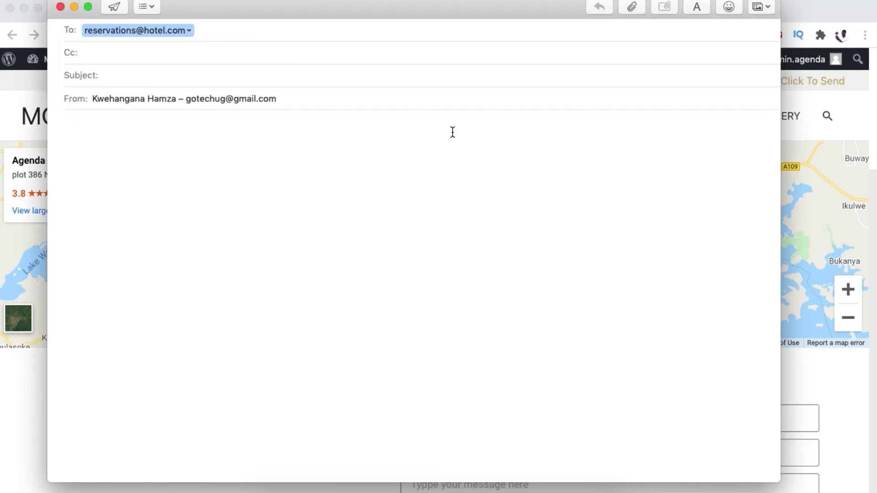
click(60, 8)
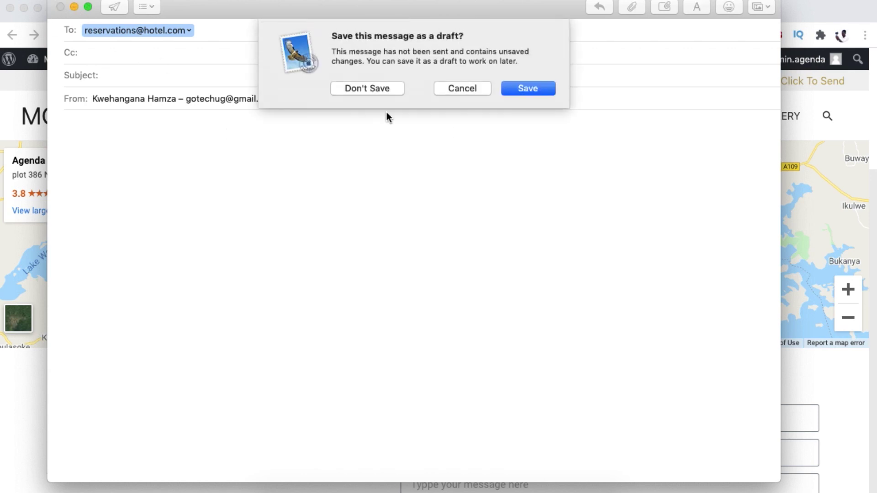
click(362, 89)
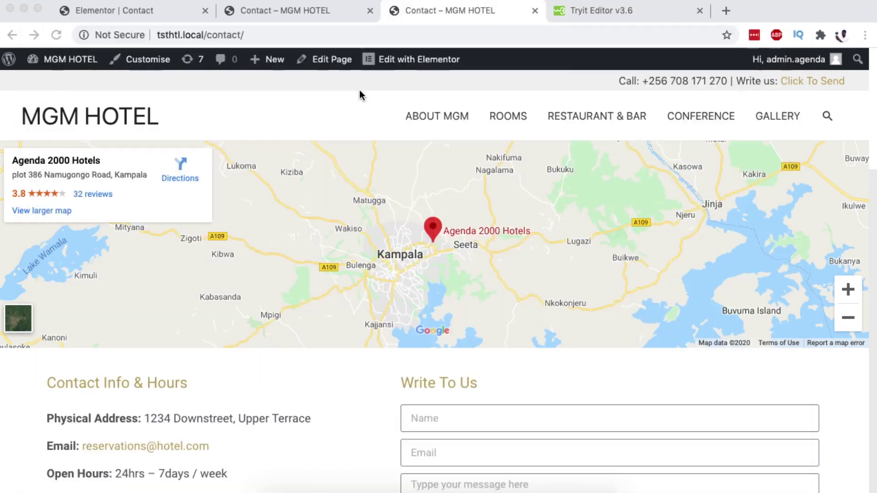
click(277, 14)
click(70, 59)
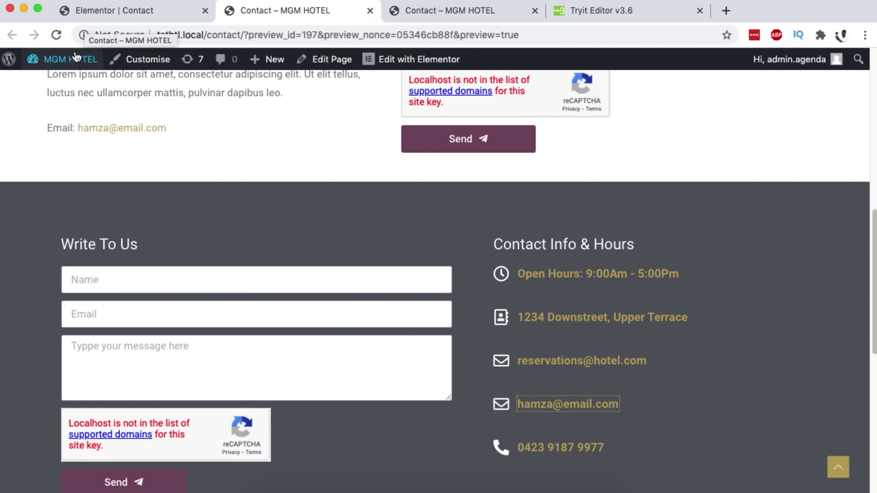
Go to Appearance > Customise > Header > Above Header and find Section 2's Text/HTML code.
mouse_move(73, 387)
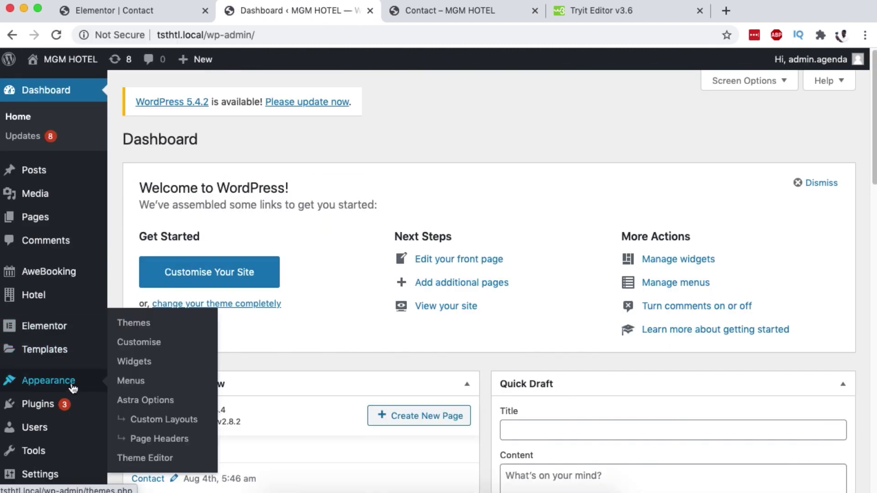
click(142, 342)
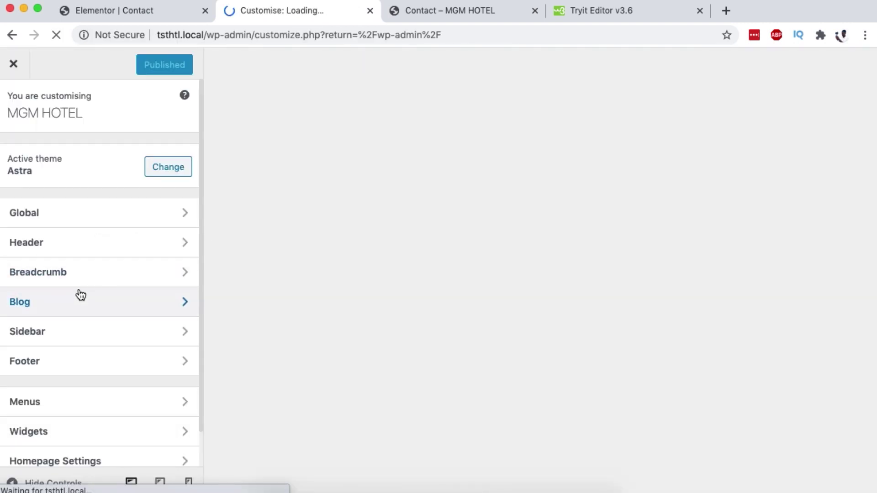
scroll(83, 290, down, 2)
scroll(83, 285, down, 1)
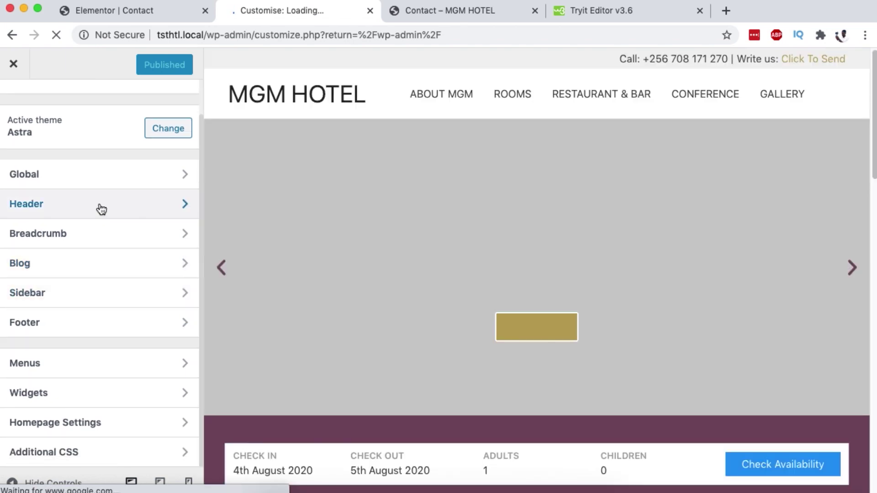
click(102, 209)
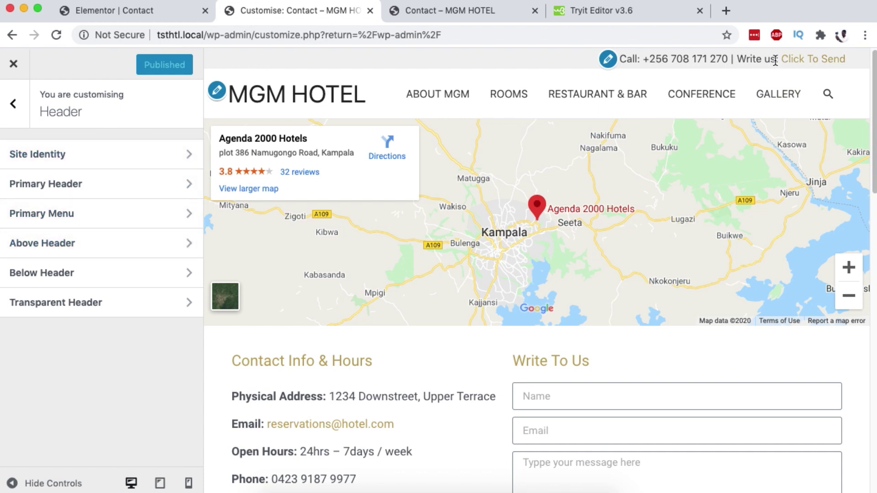
click(54, 249)
scroll(84, 246, down, 3)
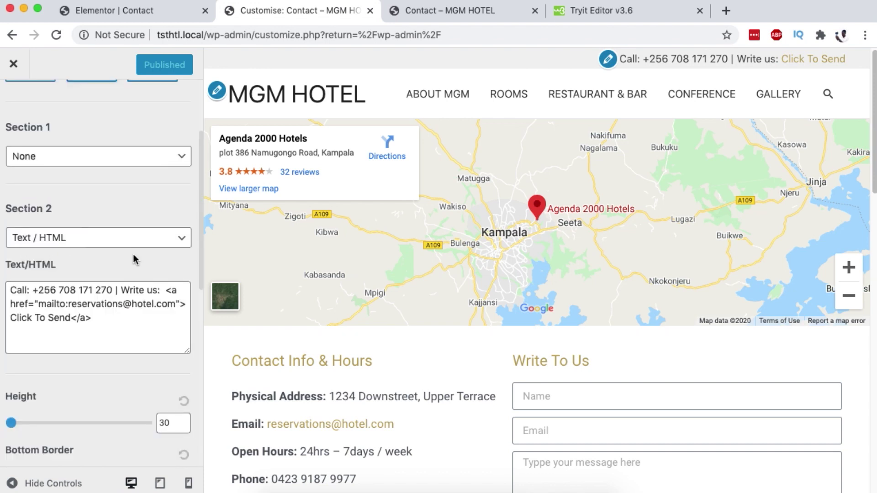
Select the href= part of the Click To Send anchor tag in Section 2's Text/HTML.
click(14, 290)
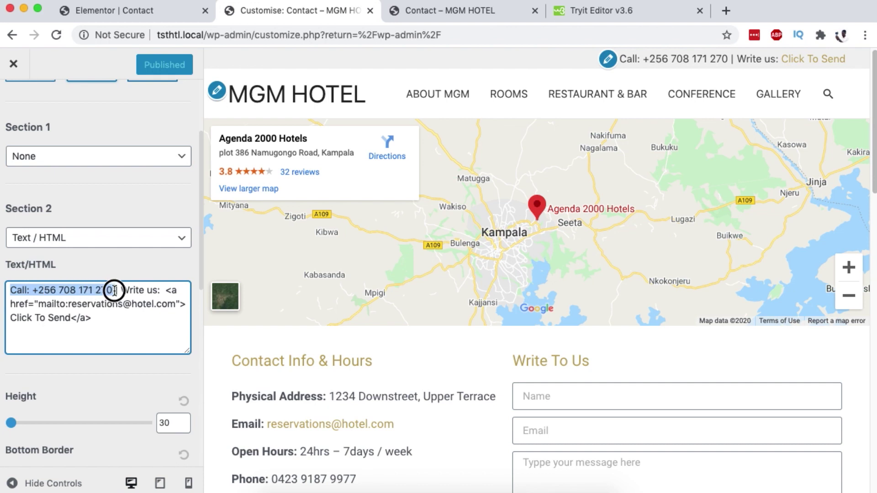
drag(115, 290, 135, 319)
key(super+c)
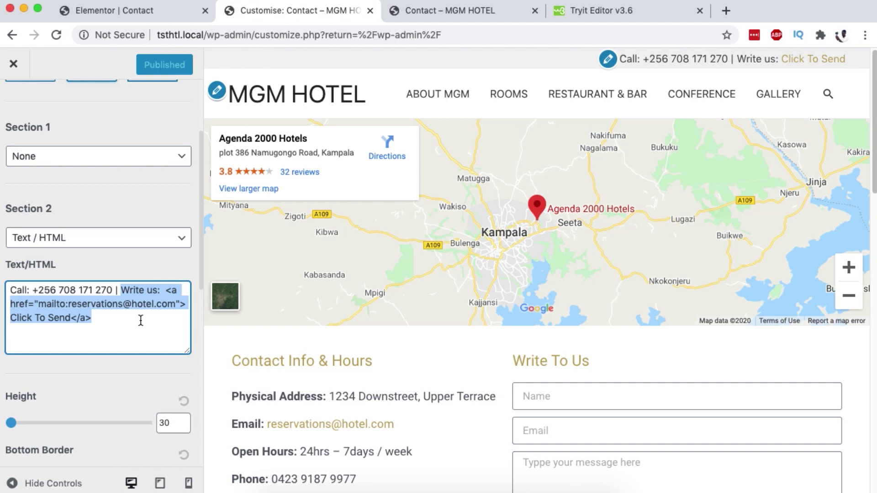
click(140, 320)
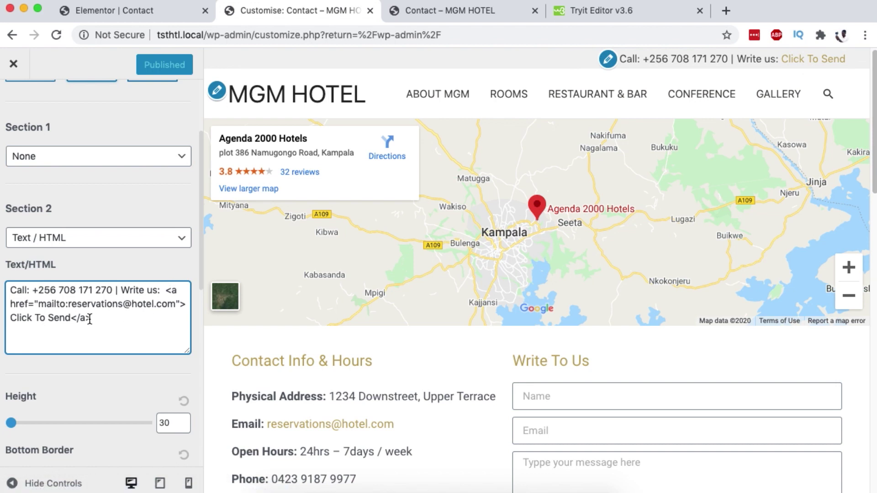
click(167, 291)
drag(167, 291, 174, 307)
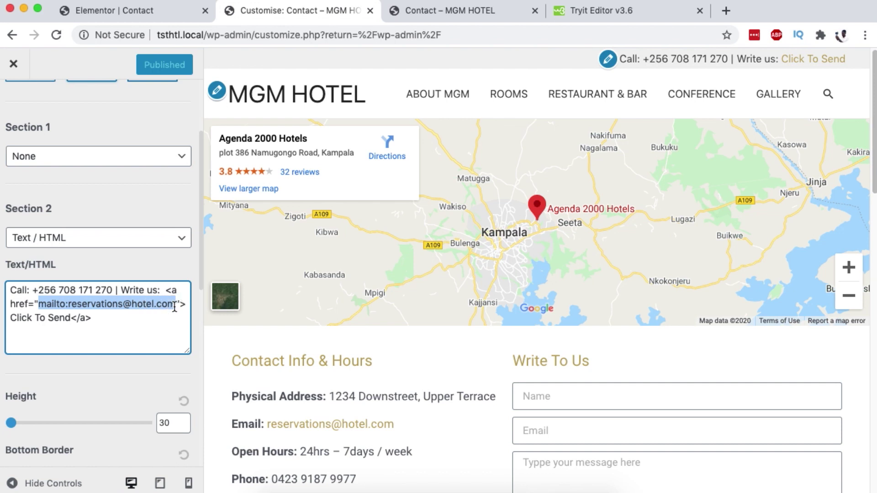
click(137, 318)
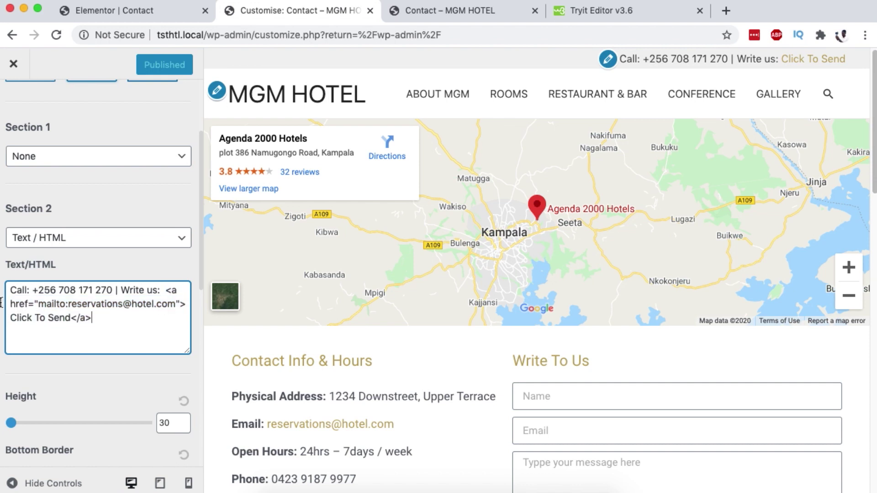
drag(39, 305, 10, 304)
Strip the anchor tag from Section 2's Text/HTML so the header shows raw mailto text.
key(BackSpace)
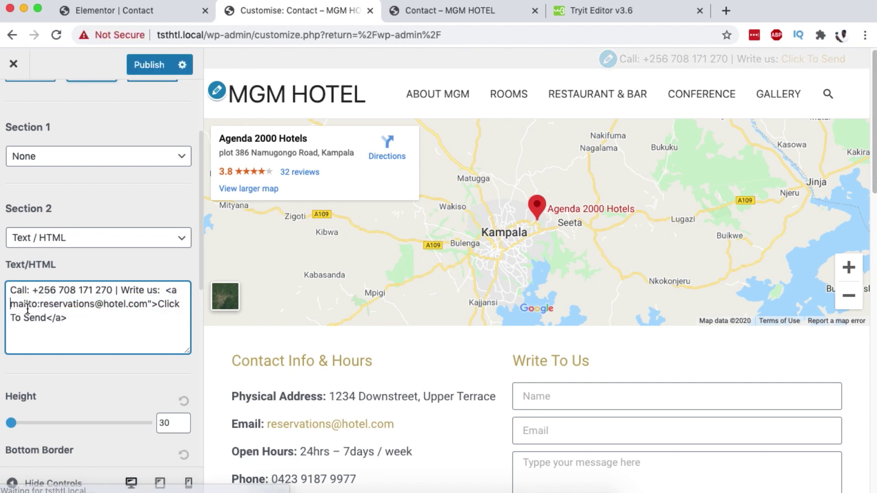
key(BackSpace)
key(BackSpace)
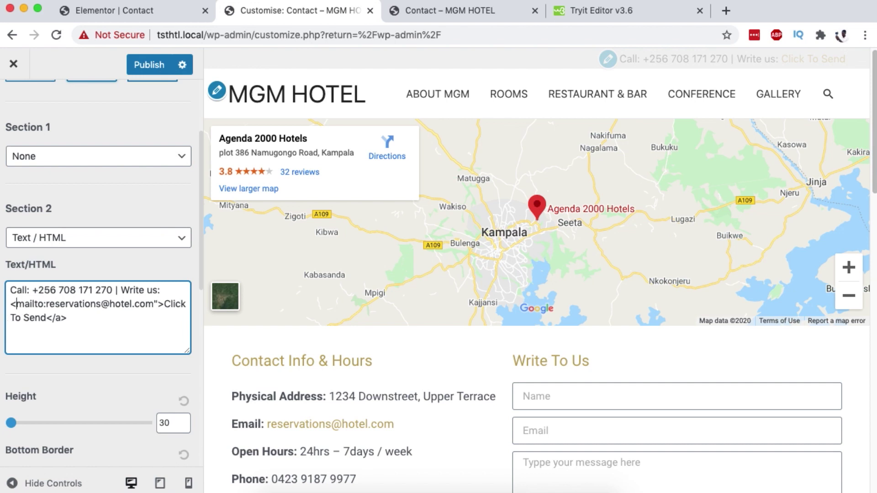
key(BackSpace)
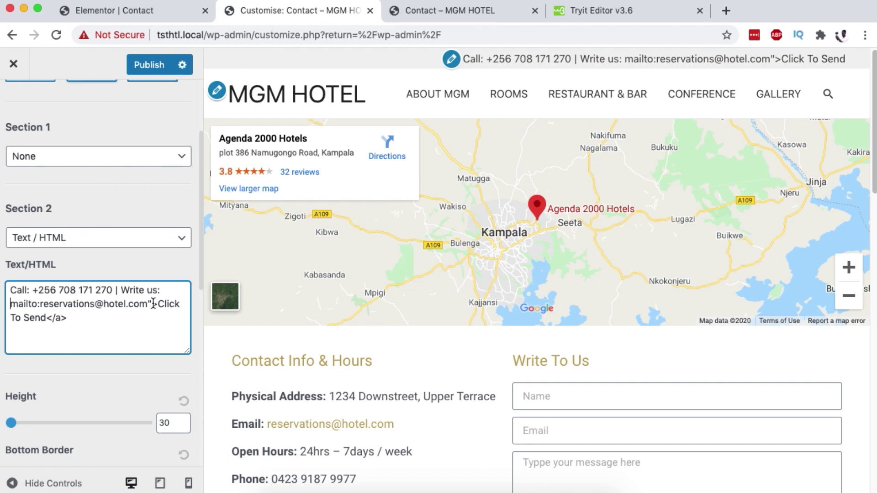
drag(149, 303, 152, 314)
key(BackSpace)
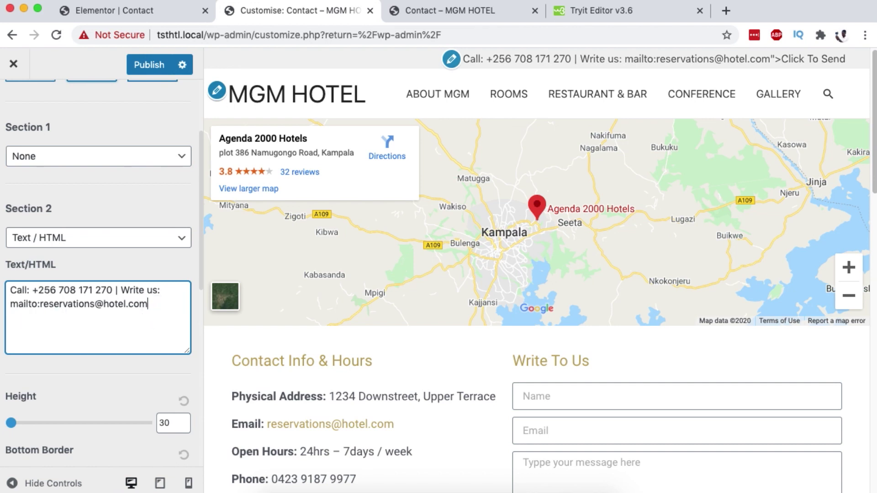
drag(700, 60, 841, 60)
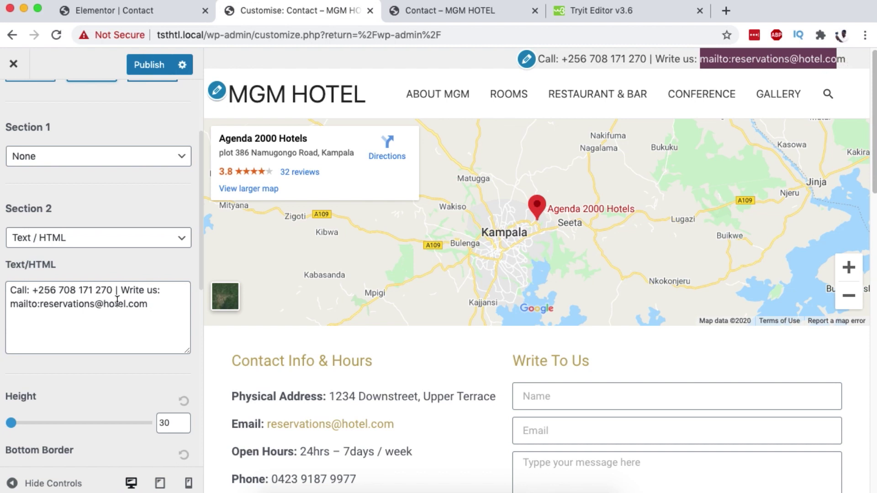
Paste the full mailto anchor code back in, restoring the Click To Send header link.
drag(153, 304, 1, 304)
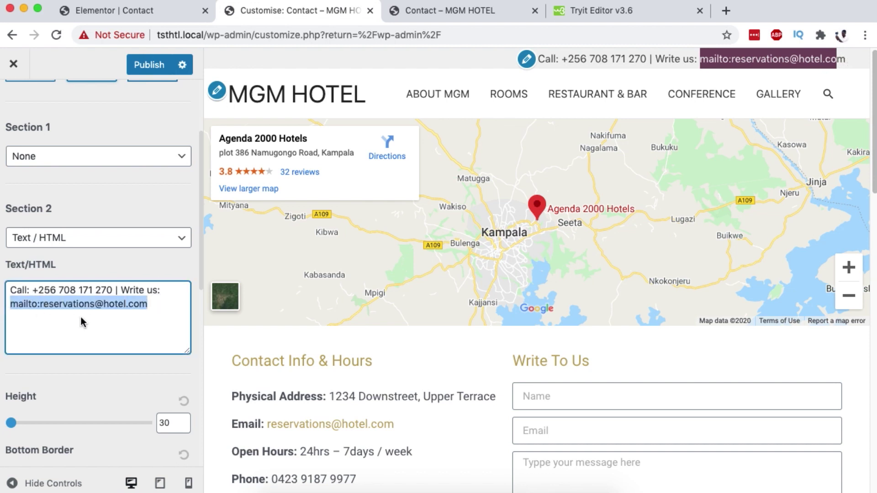
click(165, 300)
drag(152, 304, 1, 304)
key(super+v)
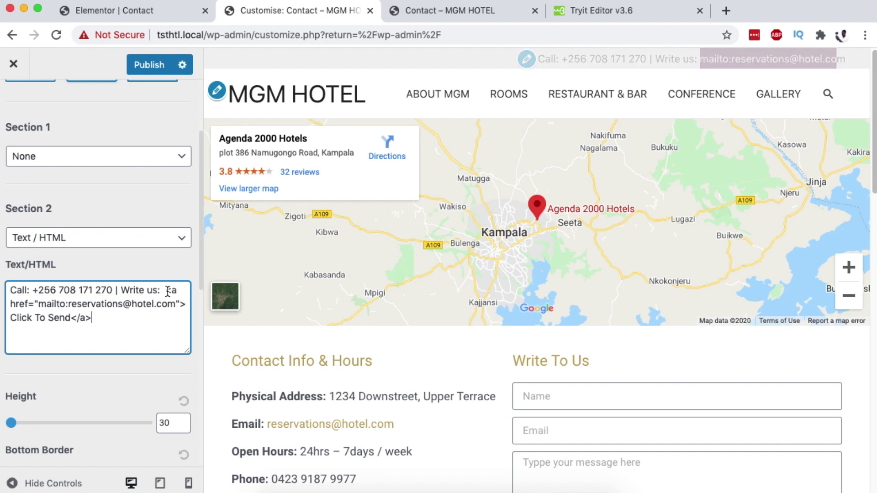
drag(164, 291, 176, 306)
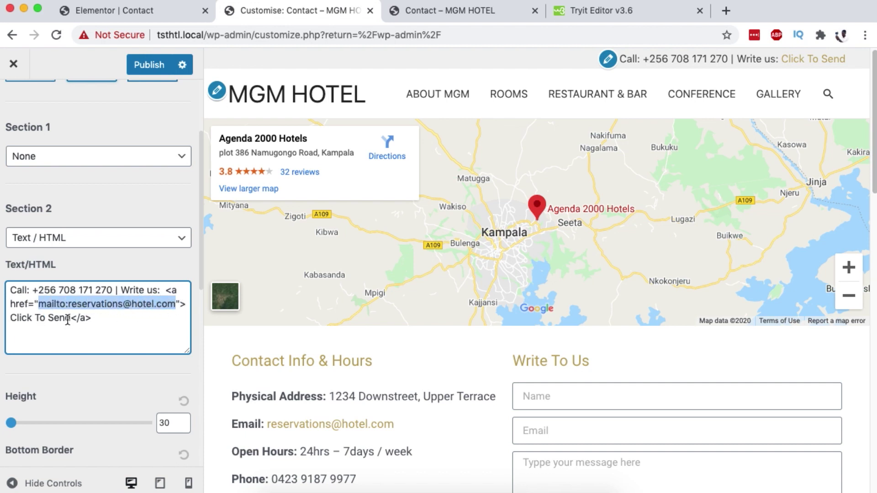
Change the header link text from Click To Send to Send Email, then test it opens a mail draft.
drag(69, 318, 13, 322)
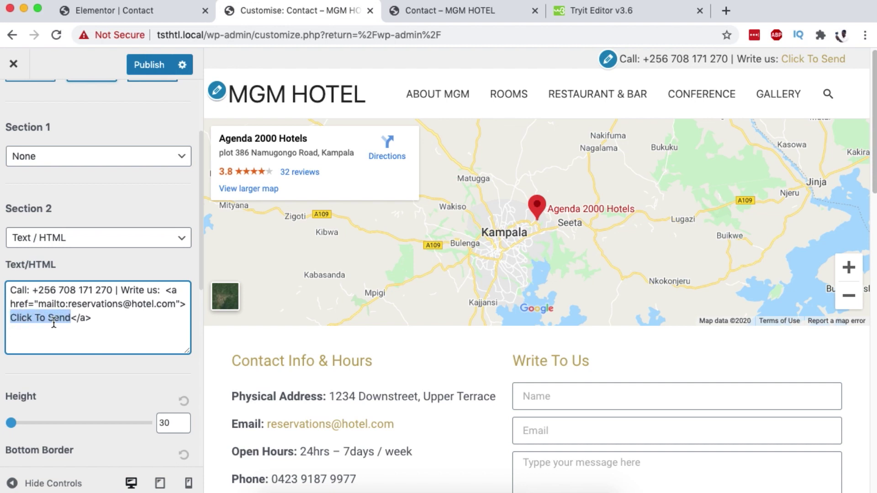
double_click(18, 318)
text(Send)
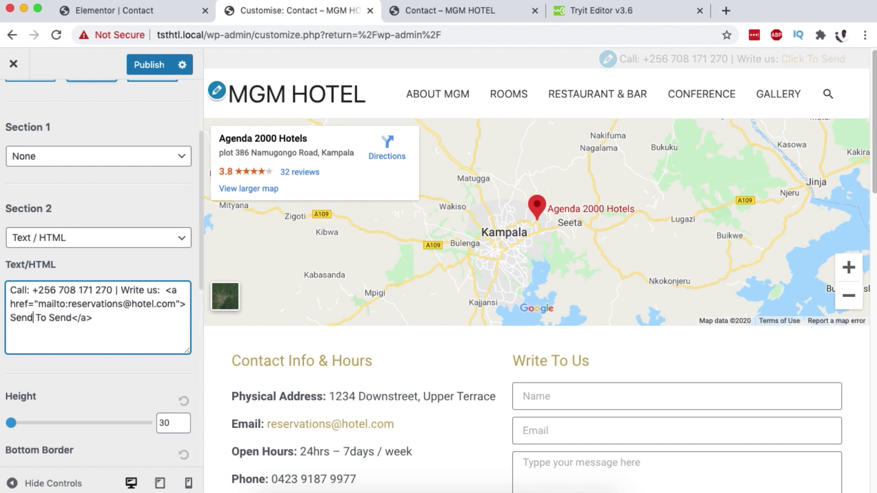
drag(33, 318, 60, 318)
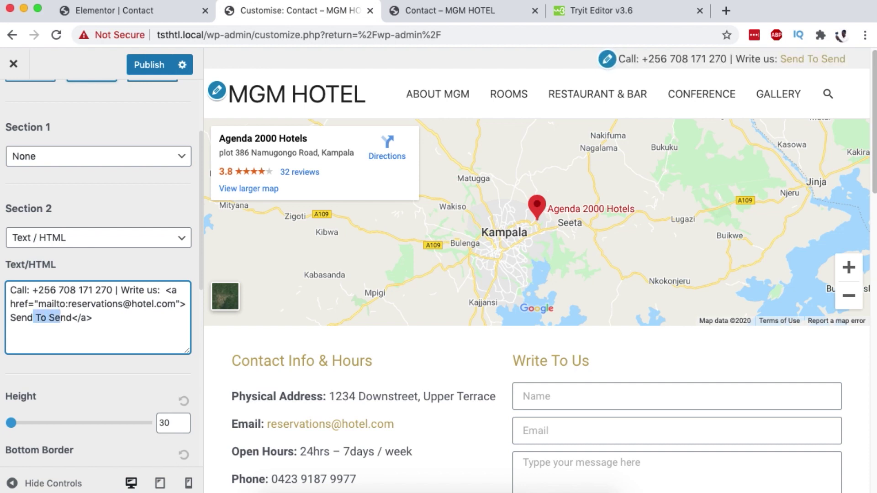
text(Email)
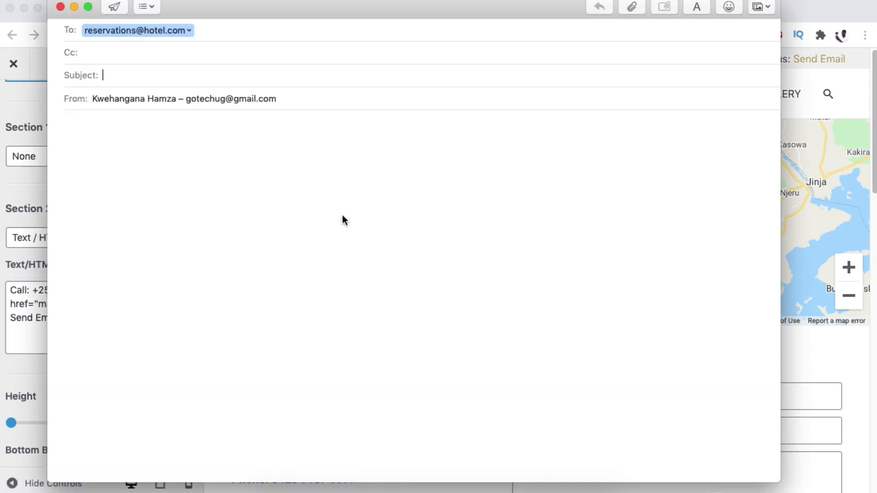
click(60, 7)
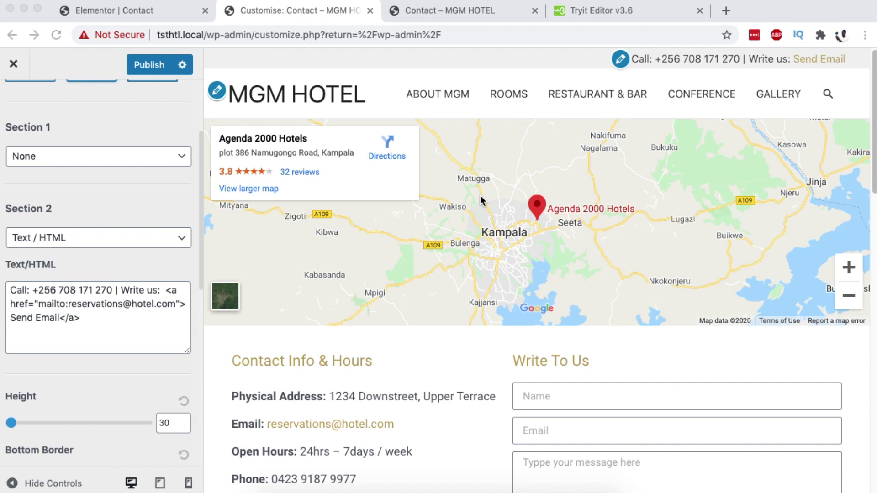
On the live Contact – MGM HOTEL page, test the email link and discard the draft.
click(473, 29)
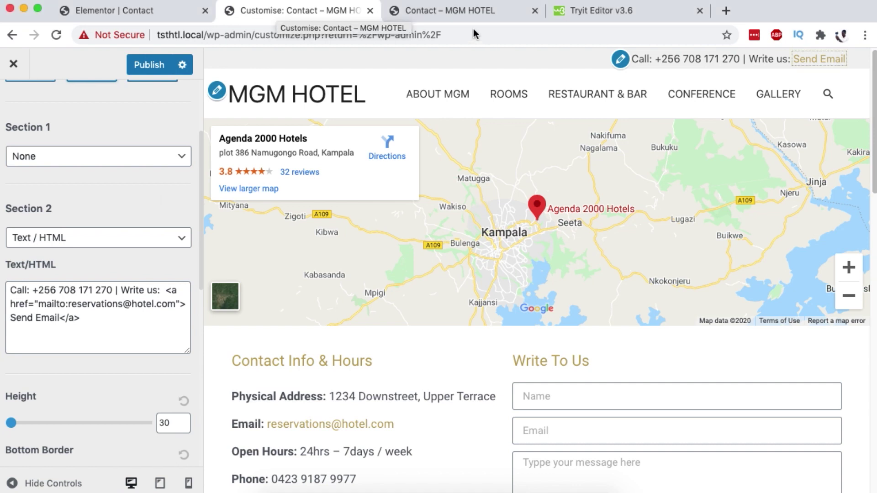
click(452, 11)
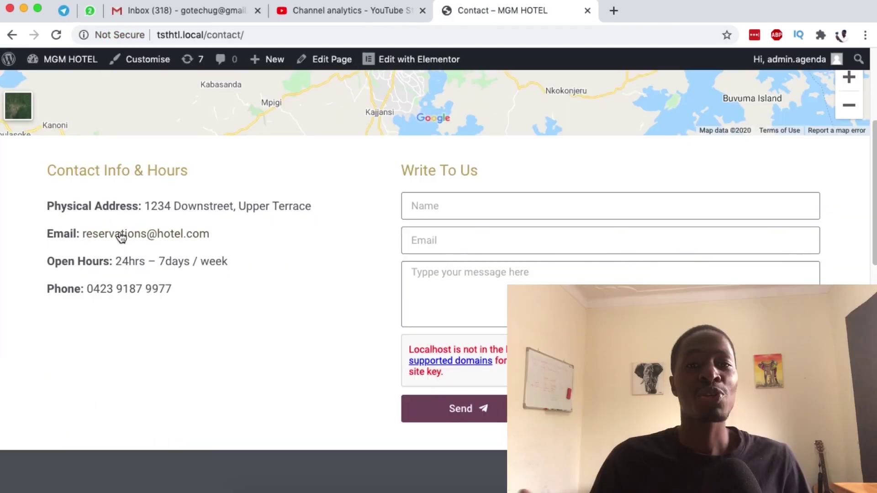
click(122, 235)
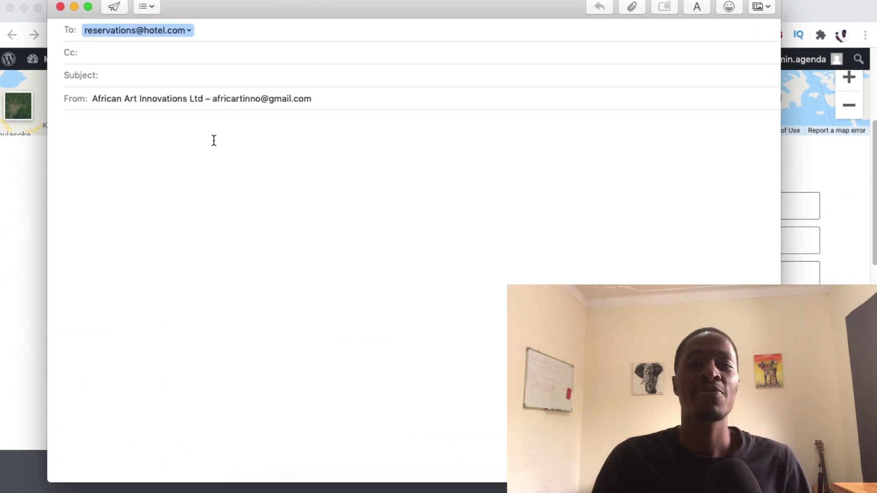
click(60, 6)
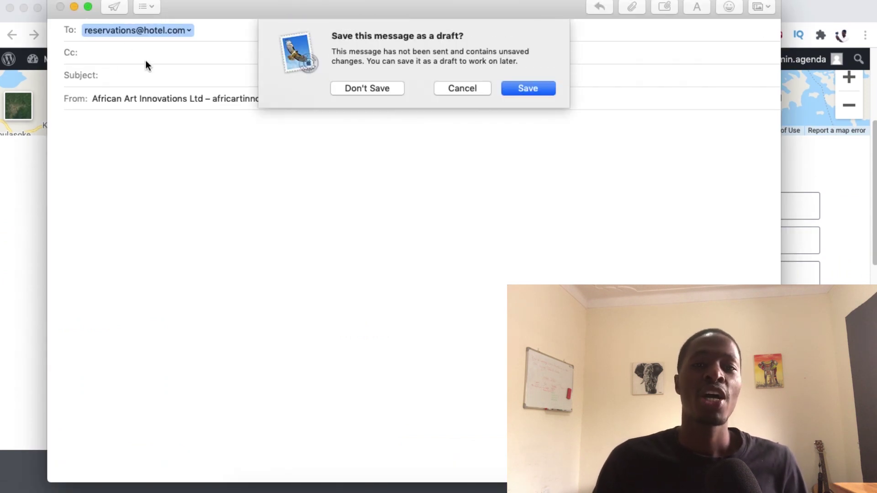
click(367, 88)
Test the footer email link, discard the draft without saving, and return to the page.
scroll(387, 338, down, 8)
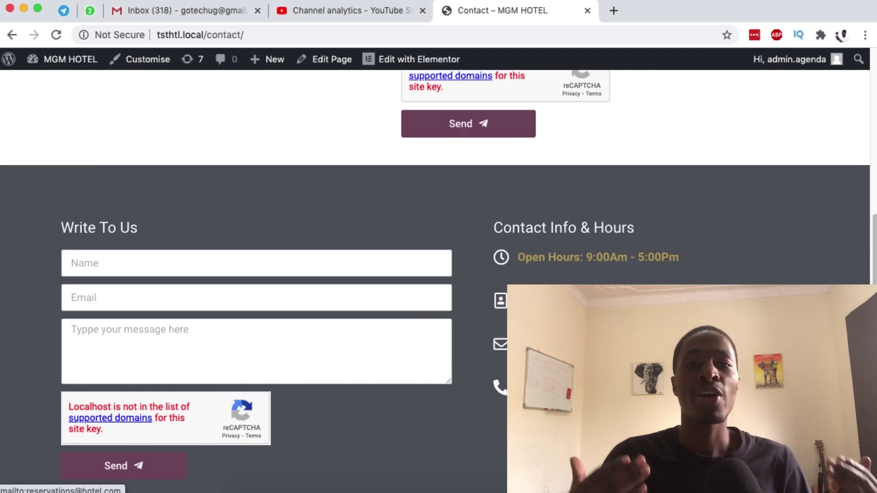
click(530, 343)
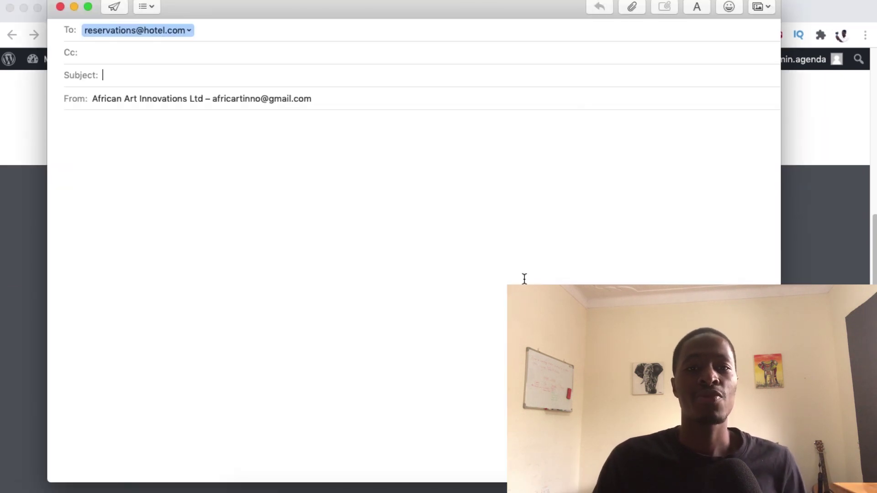
click(60, 7)
click(366, 88)
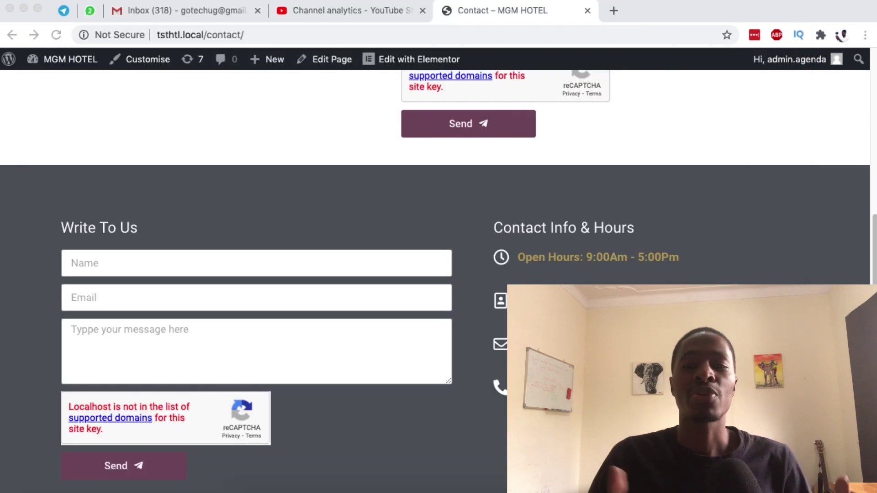
scroll(434, 269, down, 1)
scroll(434, 270, up, 3)
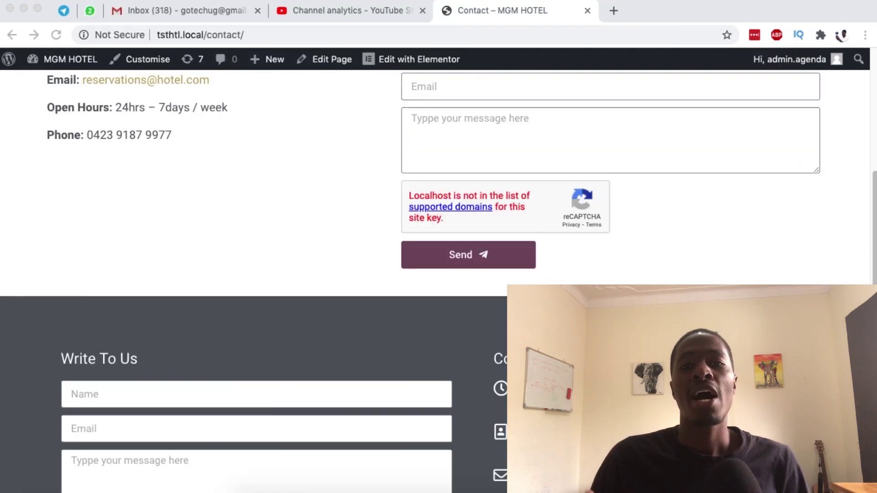